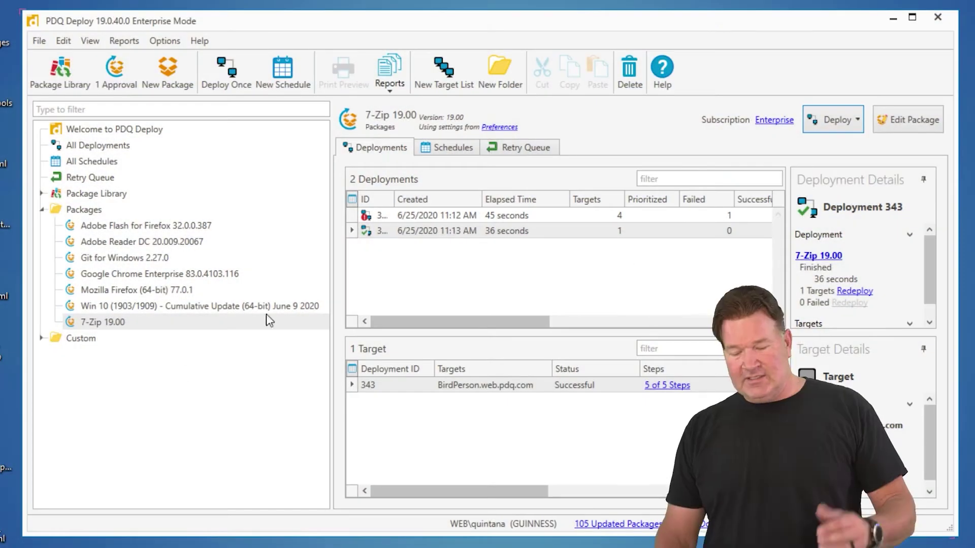
- Open the Deploy dropdown for the 7-Zip 19.00 package
{"action": "left_click", "coordinate": [832, 119]}
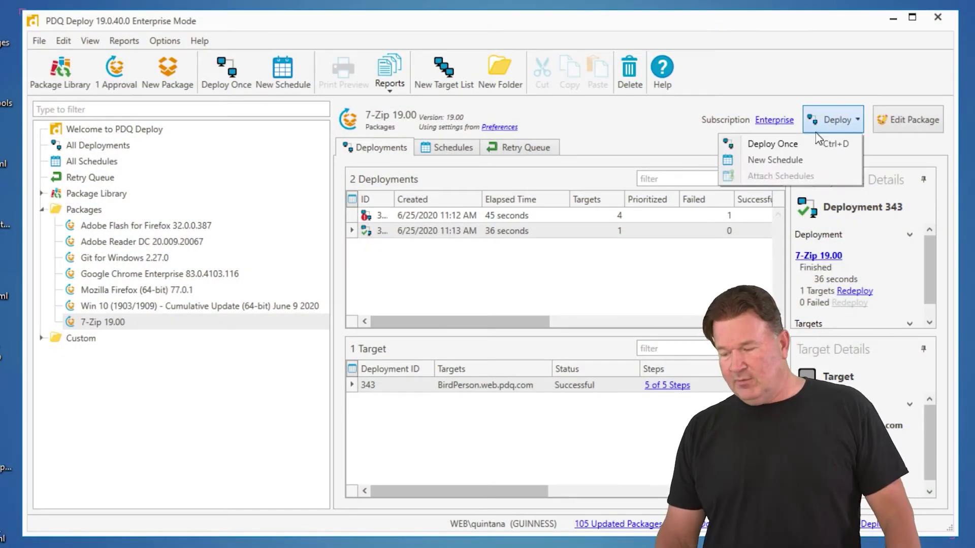
- Start a Deploy Once run of 7-Zip 19.00 and add computer alanrails as a target
{"action": "left_click", "coordinate": [791, 146]}
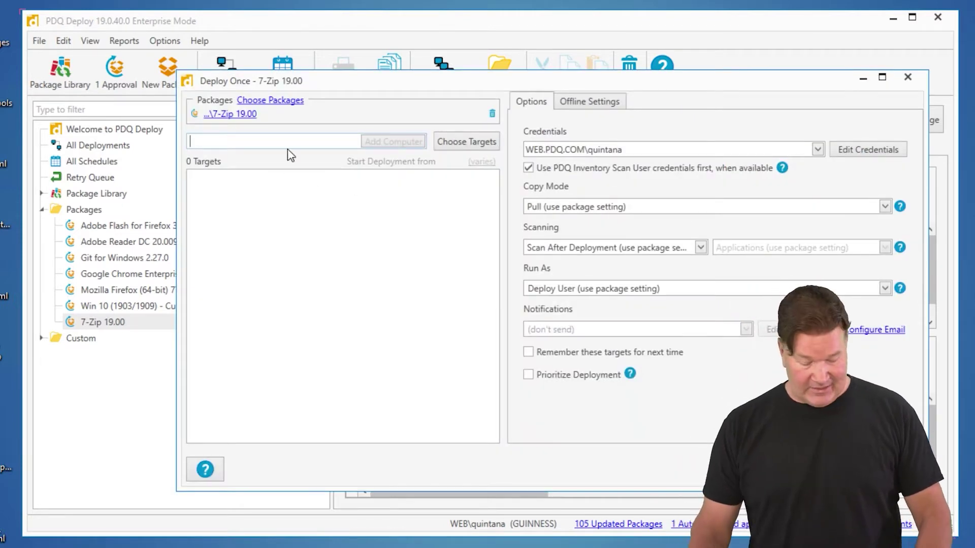
{"action": "type", "text": "alanra"}
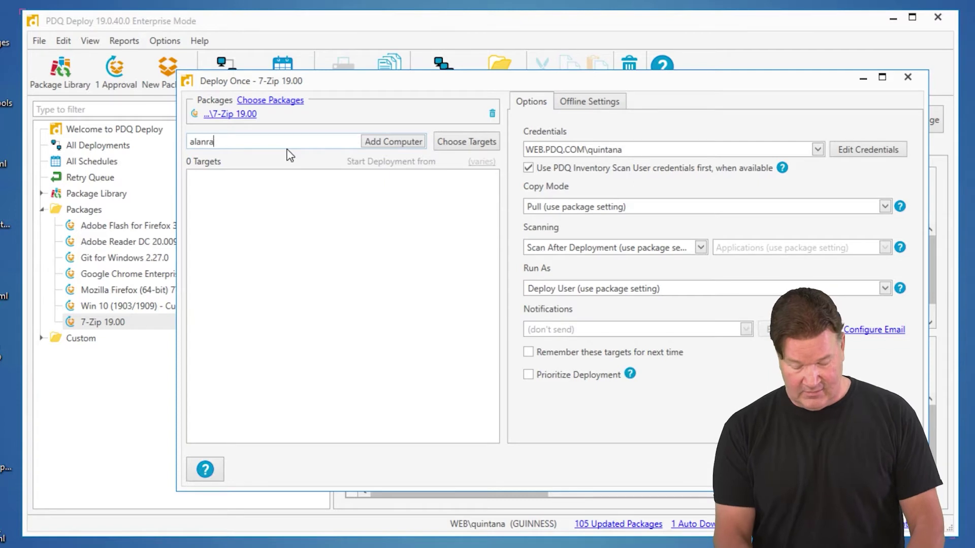
{"action": "type", "text": "ils"}
{"action": "key", "text": "Return"}
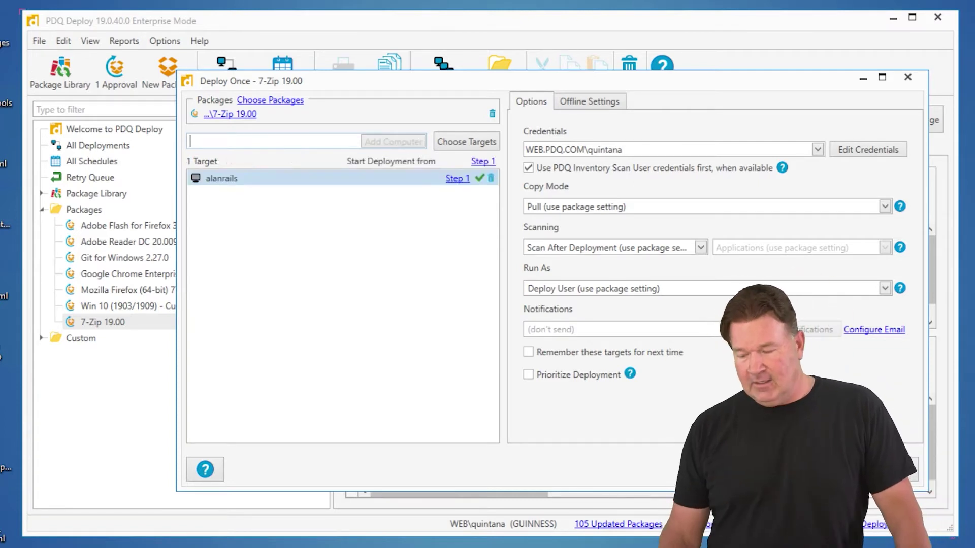
{"action": "left_click", "coordinate": [480, 144]}
{"action": "mouse_move", "coordinate": [445, 161]}
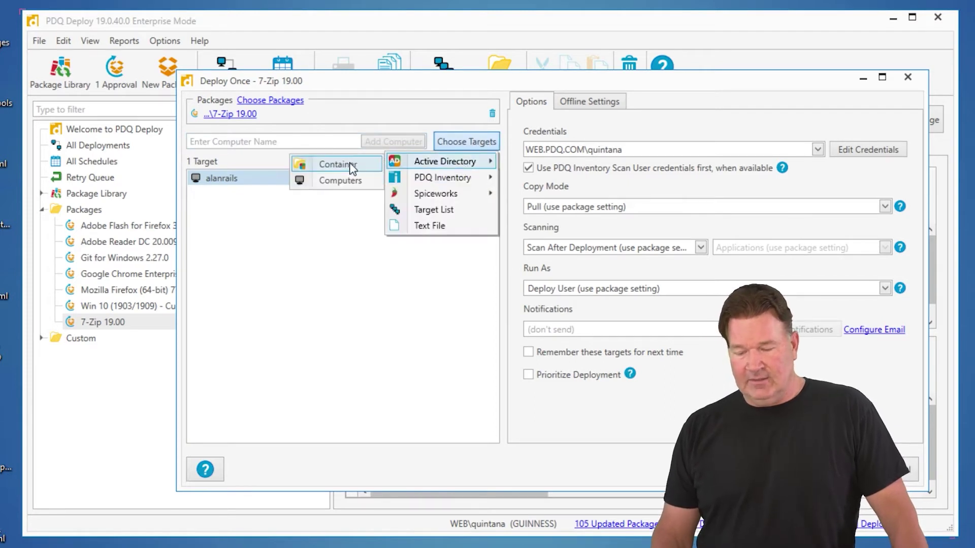
- Add the New_Computers Active Directory container's computers, bringing in Beth.web.pdq.com
{"action": "left_click", "coordinate": [343, 164]}
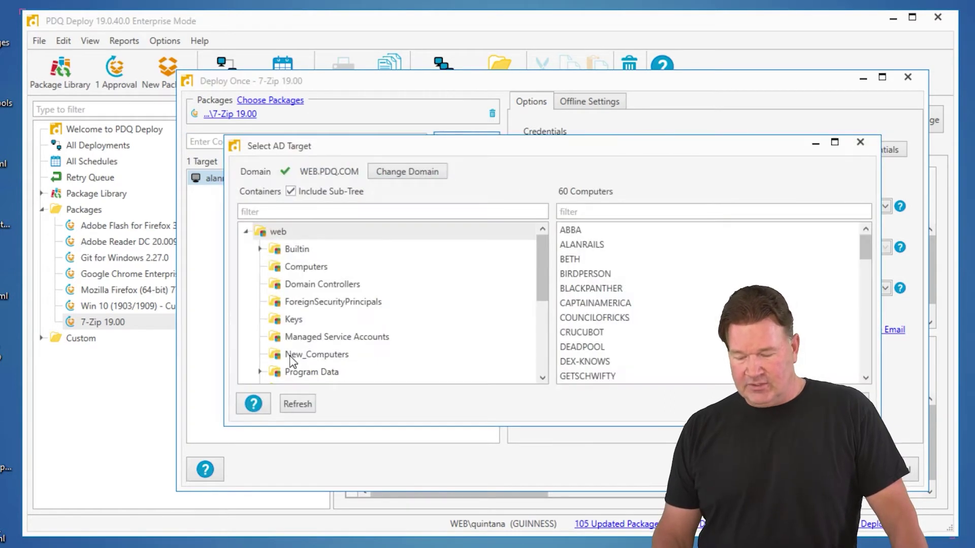
{"action": "left_click", "coordinate": [291, 356]}
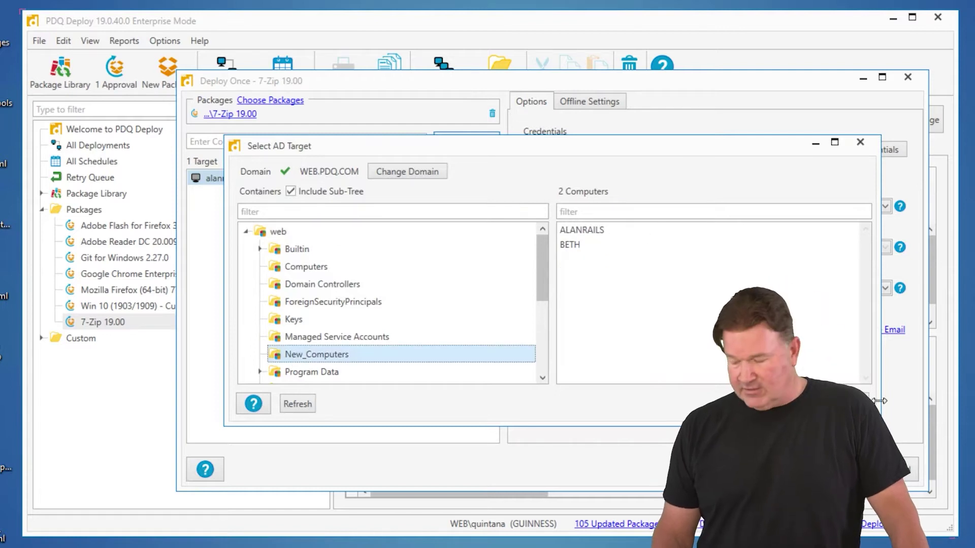
{"action": "key", "text": "Return"}
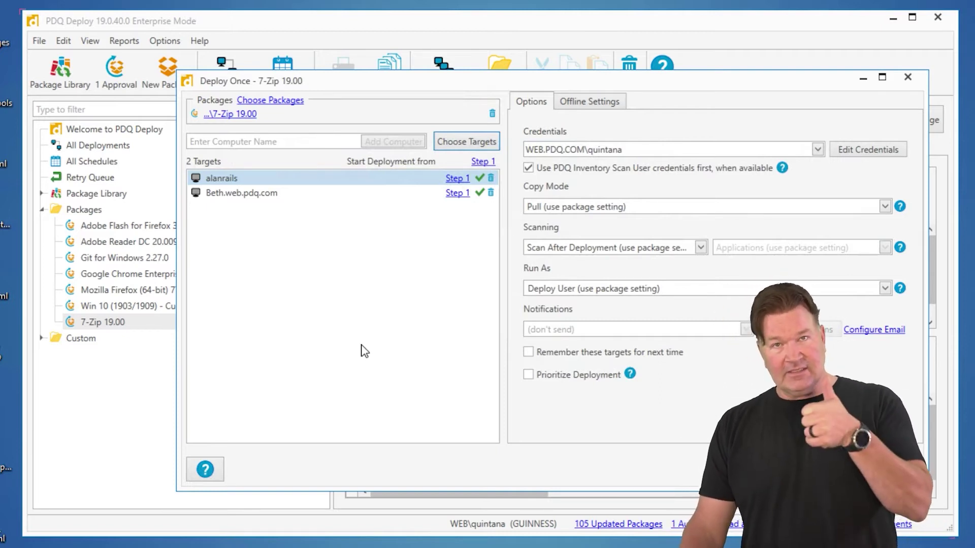
- Add the 14 computers from the 7-Zip (Not Installed) PDQ Inventory collection, totalling 16 targets
{"action": "left_click", "coordinate": [472, 141]}
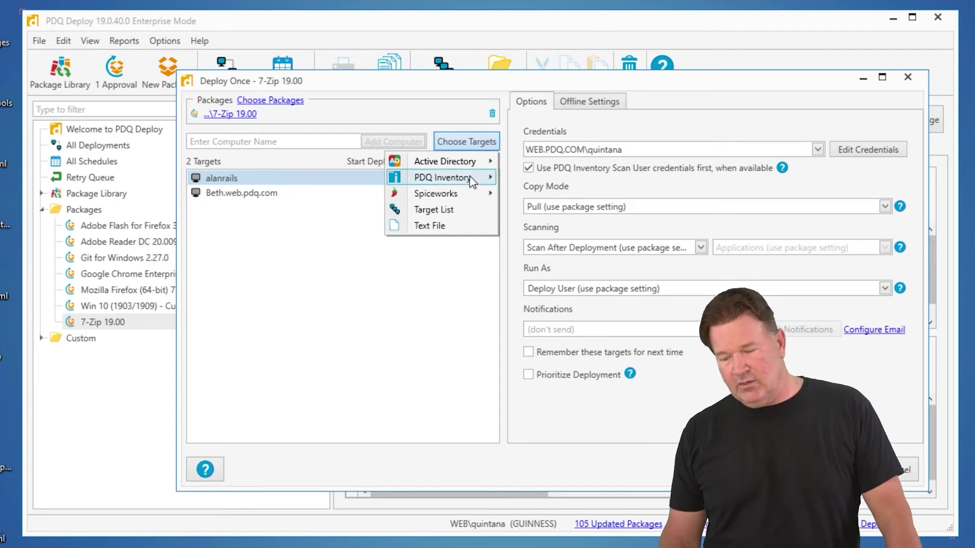
{"action": "mouse_move", "coordinate": [442, 178]}
{"action": "left_click", "coordinate": [349, 183]}
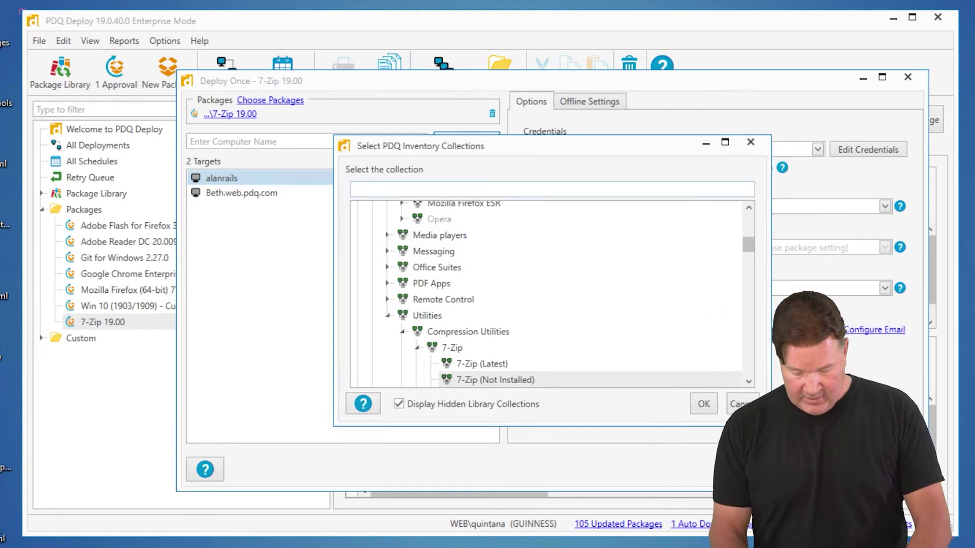
{"action": "type", "text": "7-z"}
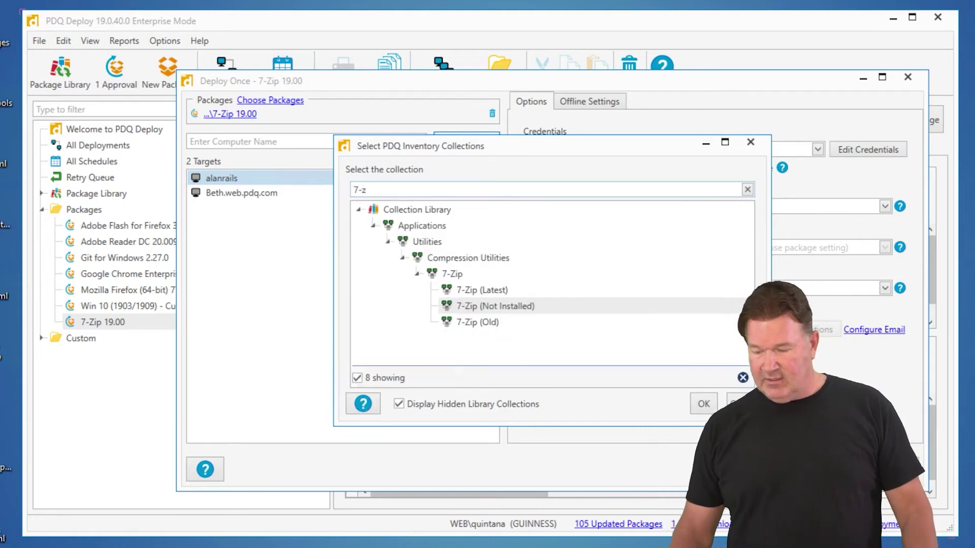
{"action": "left_click", "coordinate": [460, 308]}
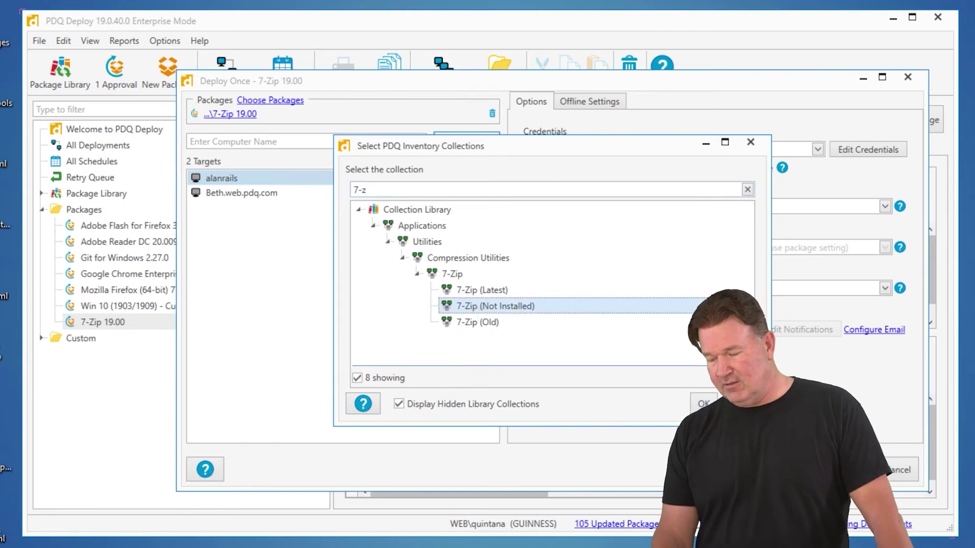
{"action": "double_click", "coordinate": [495, 306]}
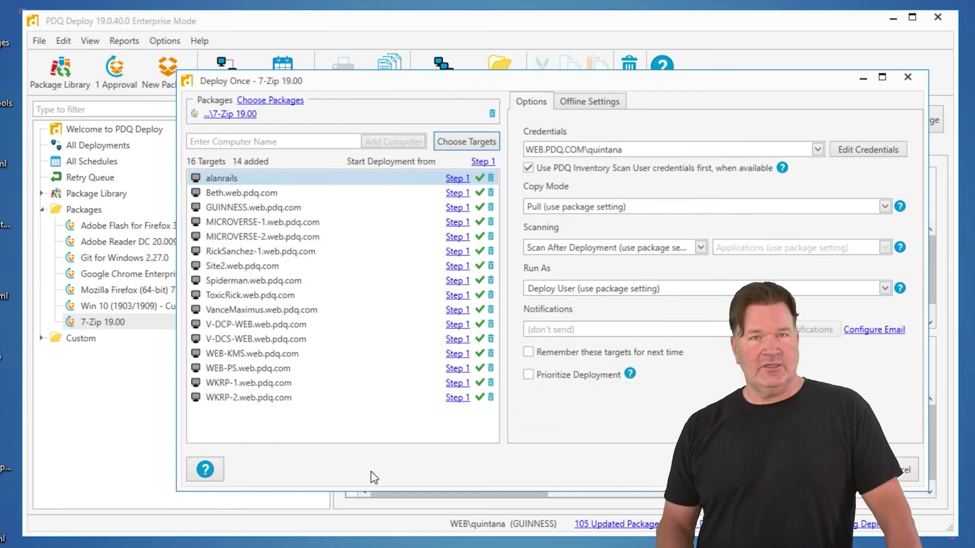